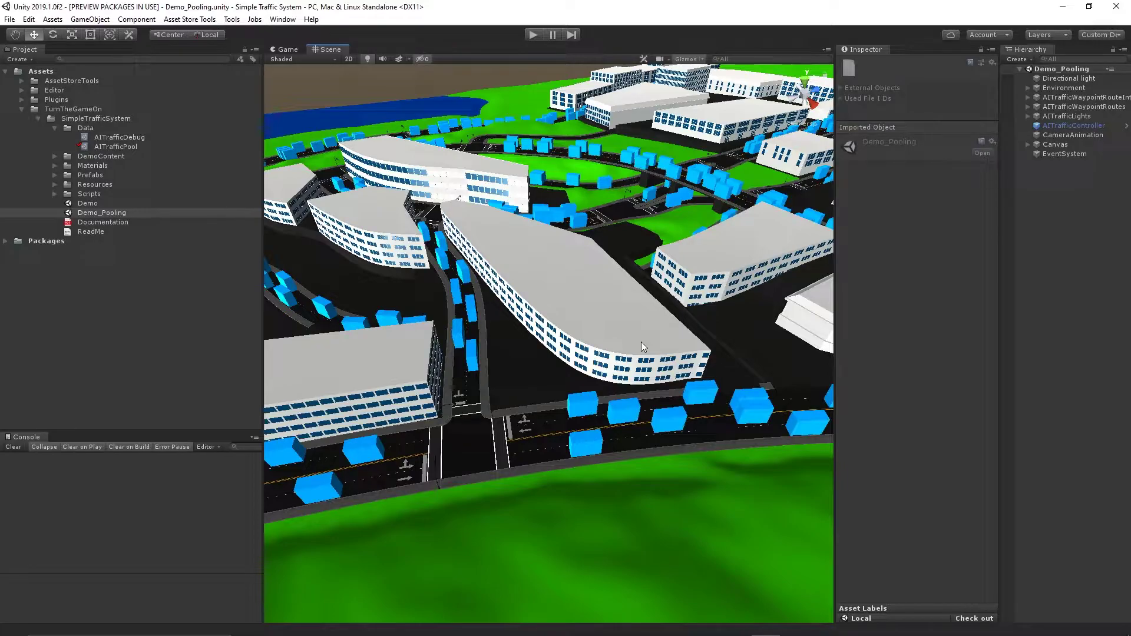
Examine the AITrafficController's pooling settings: Use Pooling, Center Point and the assigned AI Traffic Pool asset
{"action": "left_click", "coordinate": [1074, 125]}
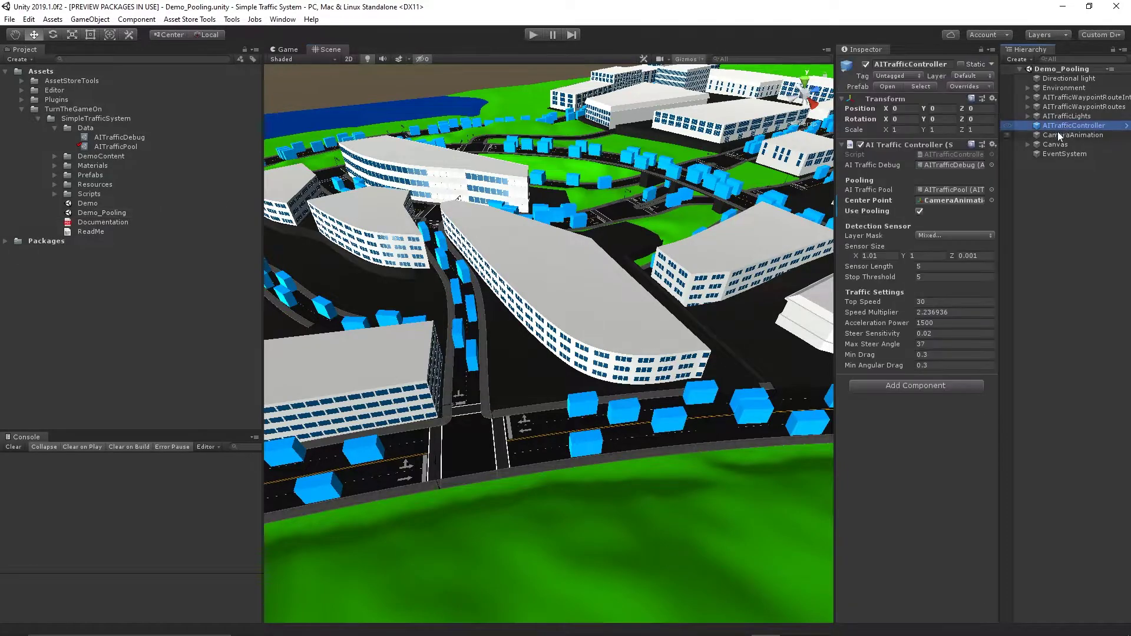
{"action": "left_click", "coordinate": [867, 213]}
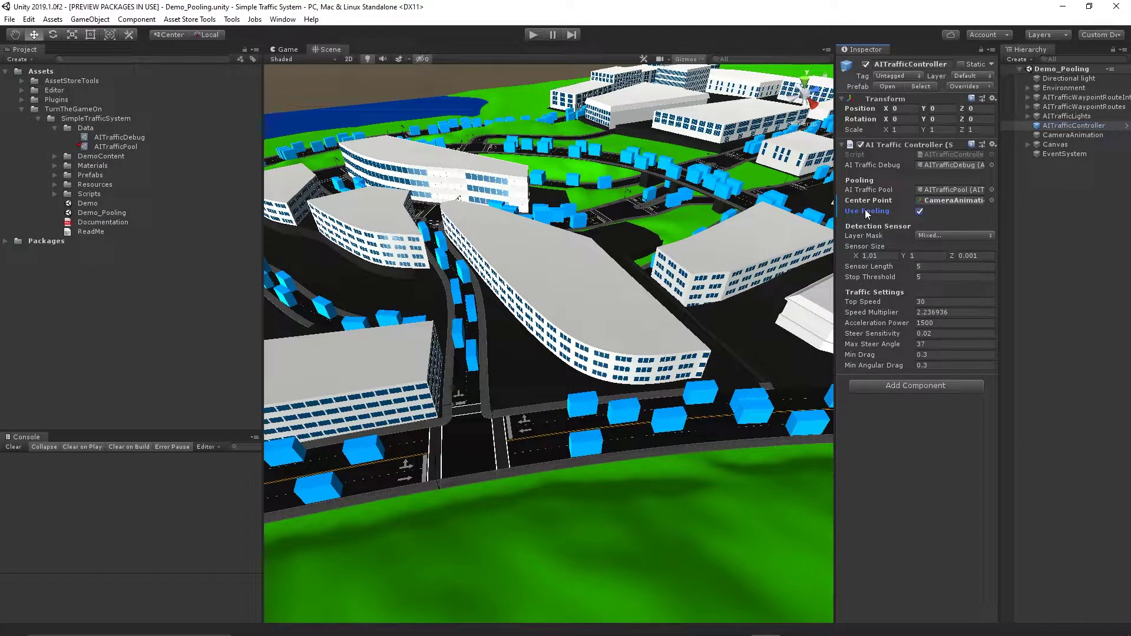
{"action": "left_click", "coordinate": [867, 201]}
{"action": "left_click", "coordinate": [956, 200]}
{"action": "left_click", "coordinate": [936, 188]}
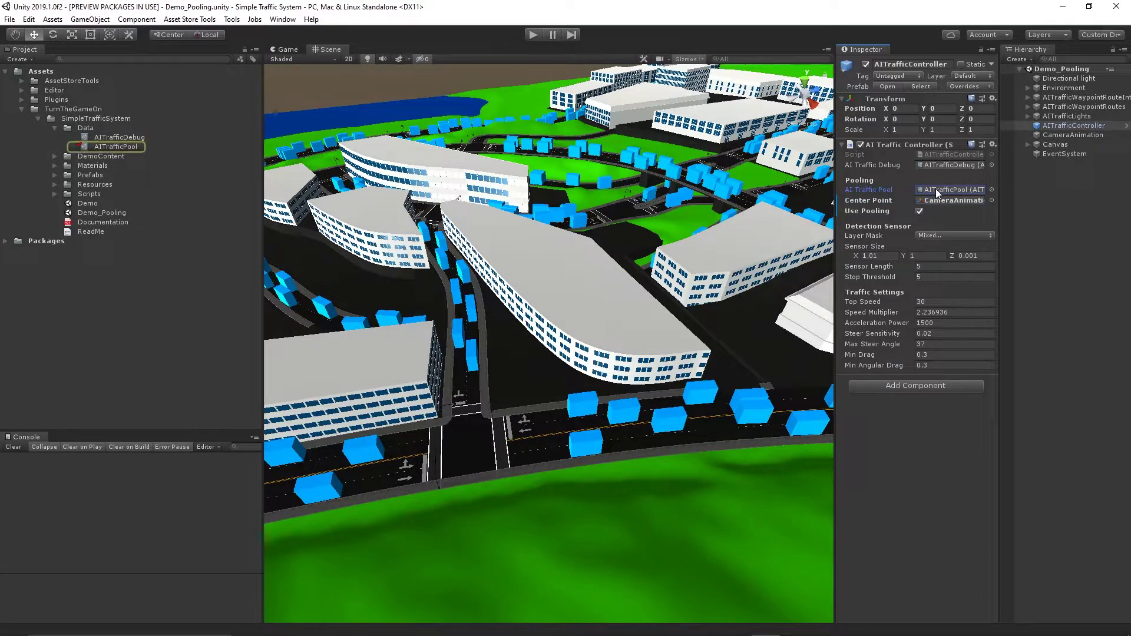
Inspect the list of traffic prefabs in the AITrafficPool asset and collapse it again
{"action": "left_click", "coordinate": [116, 146]}
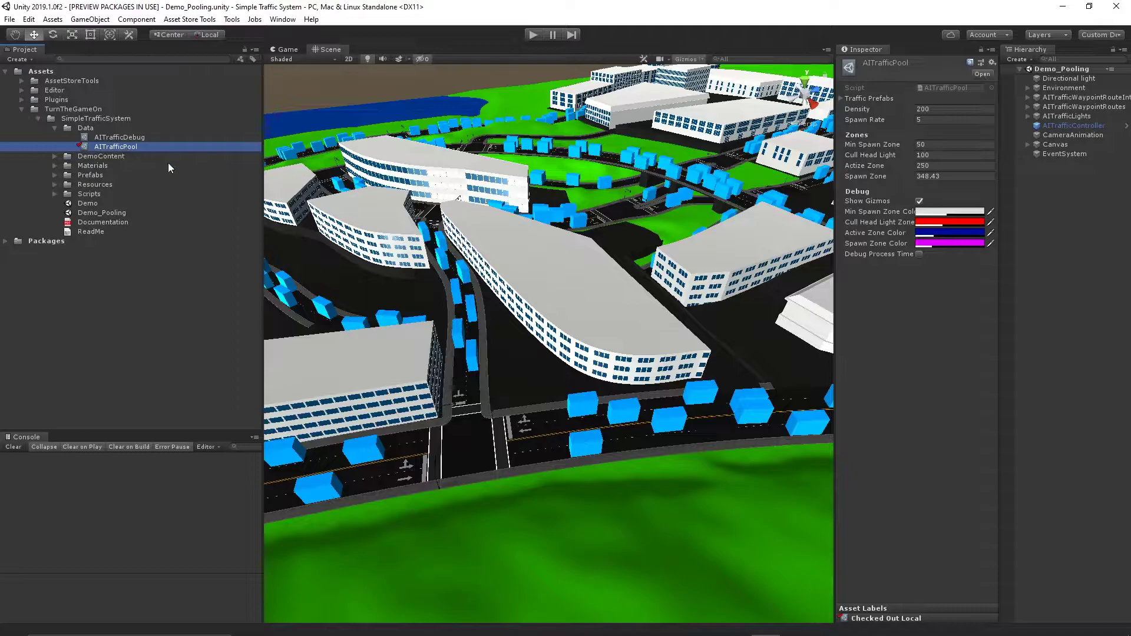
{"action": "left_click", "coordinate": [868, 97]}
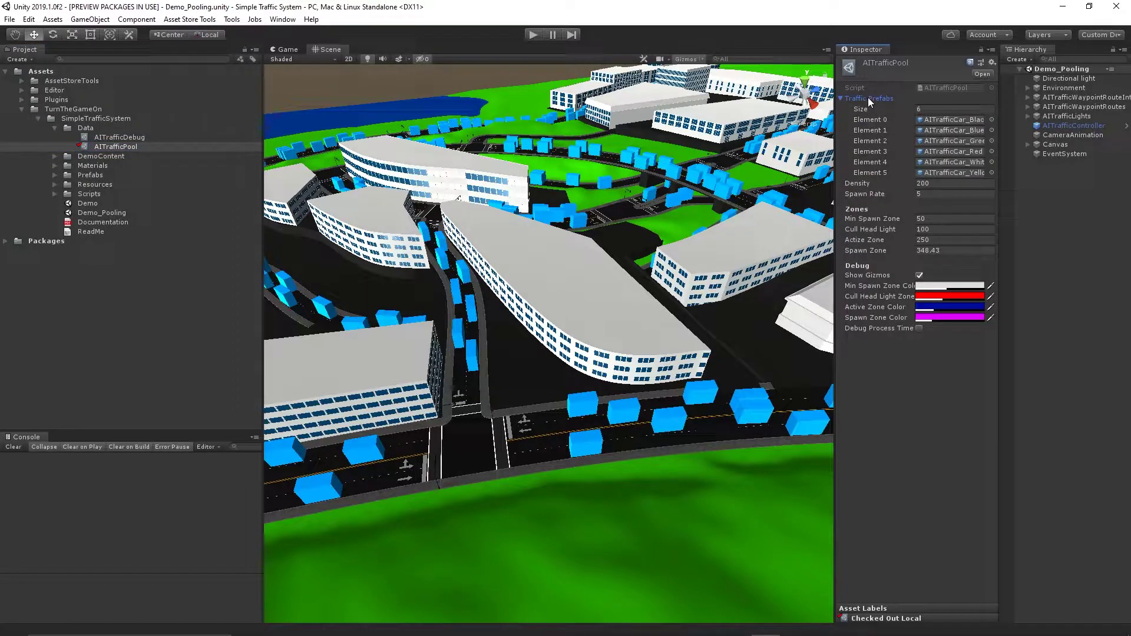
{"action": "left_click", "coordinate": [868, 98]}
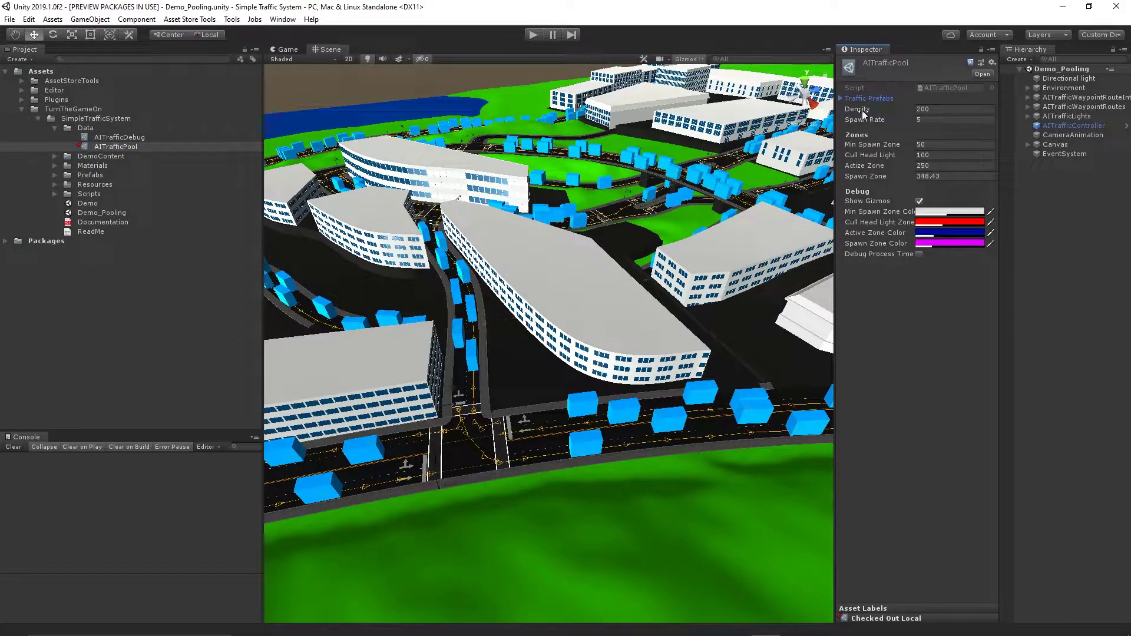
Review the AITrafficPool asset's density, spawn rate, zone distances and Show Gizmos option
{"action": "left_click", "coordinate": [861, 111]}
{"action": "left_click", "coordinate": [861, 119]}
{"action": "left_click", "coordinate": [866, 145]}
{"action": "left_click", "coordinate": [863, 154]}
{"action": "left_click", "coordinate": [864, 165]}
{"action": "left_click", "coordinate": [862, 177]}
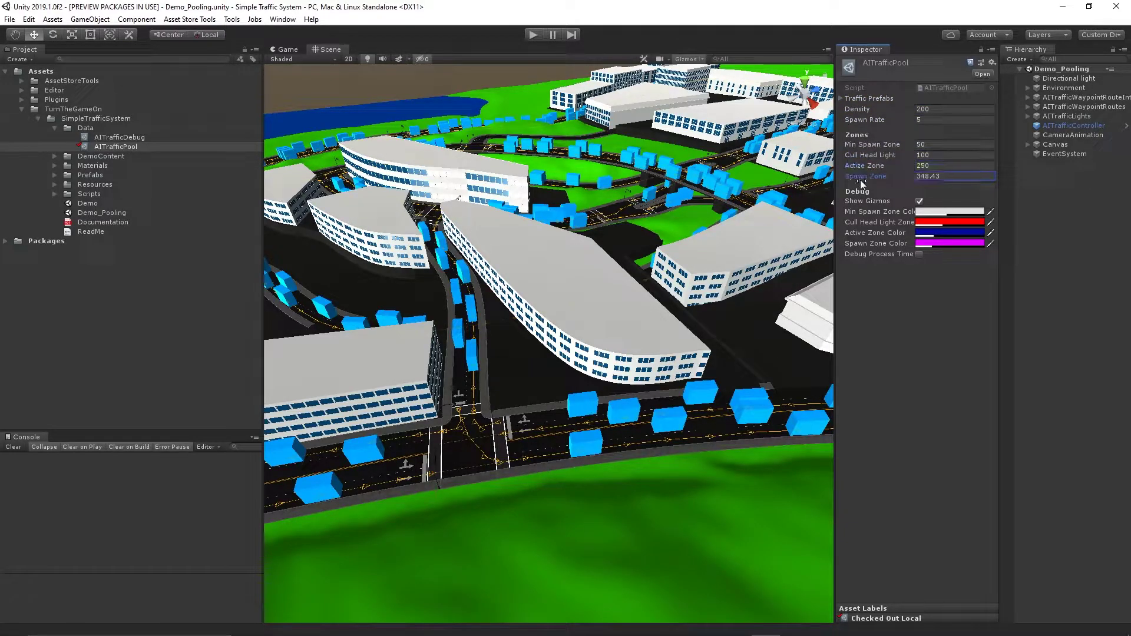
{"action": "left_click", "coordinate": [919, 202]}
Open the Simple Traffic System's Spawn Points window and dock it between the Project and Scene views
{"action": "left_click_drag", "start_coordinate": [706, 256], "coordinate": [627, 256], "text": "alt"}
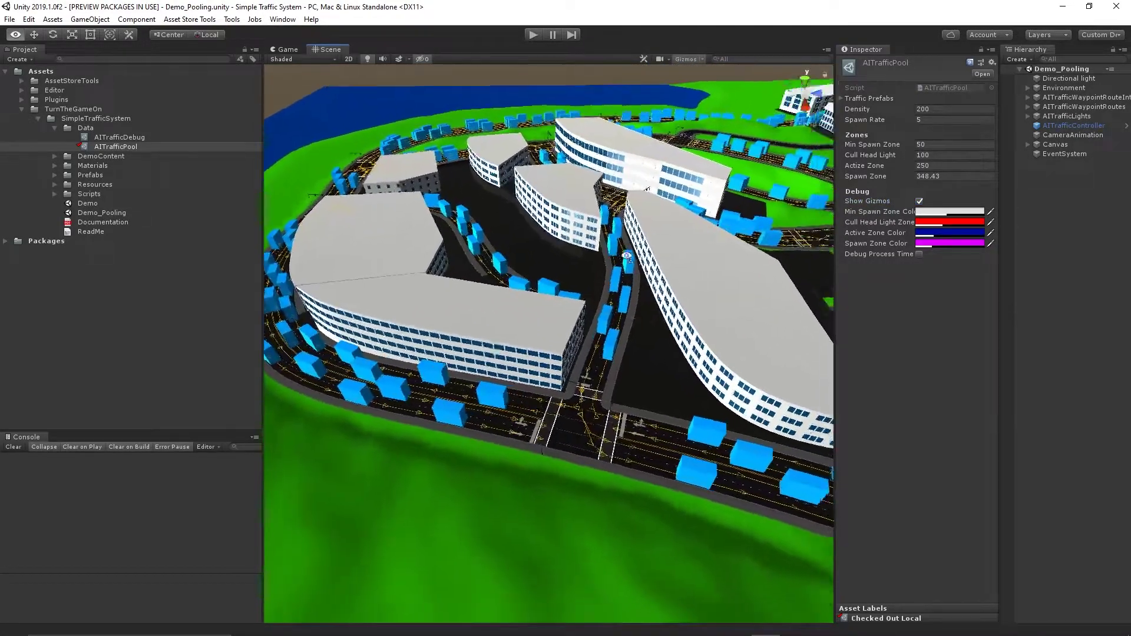
{"action": "scroll", "coordinate": [627, 255], "scroll_direction": "up", "scroll_amount": 10}
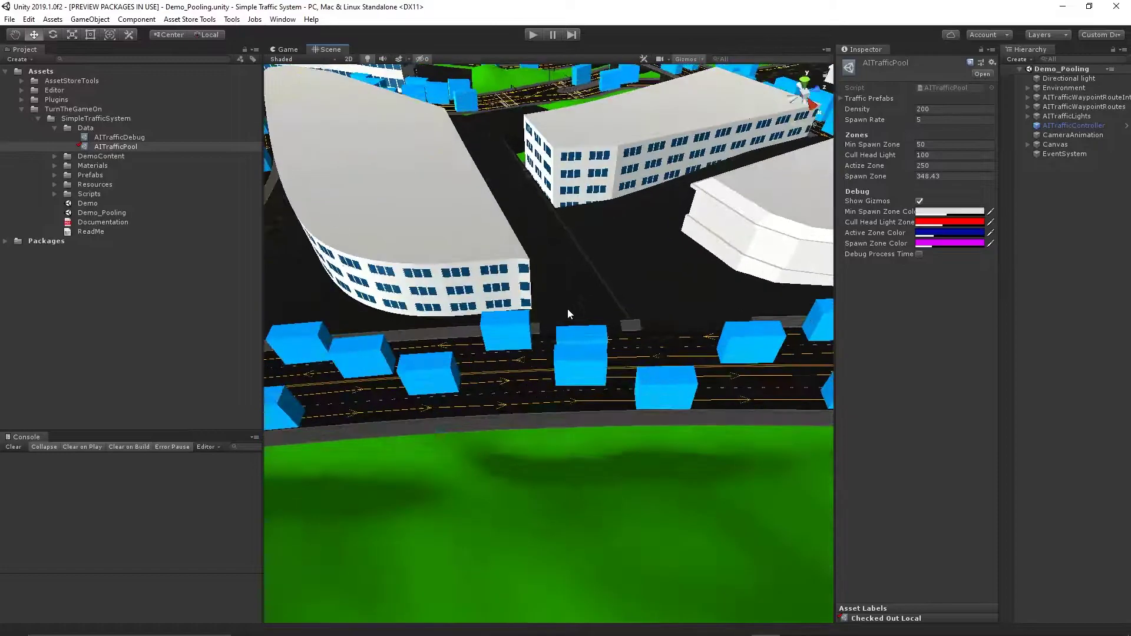
{"action": "scroll", "coordinate": [568, 309], "scroll_direction": "up", "scroll_amount": 8}
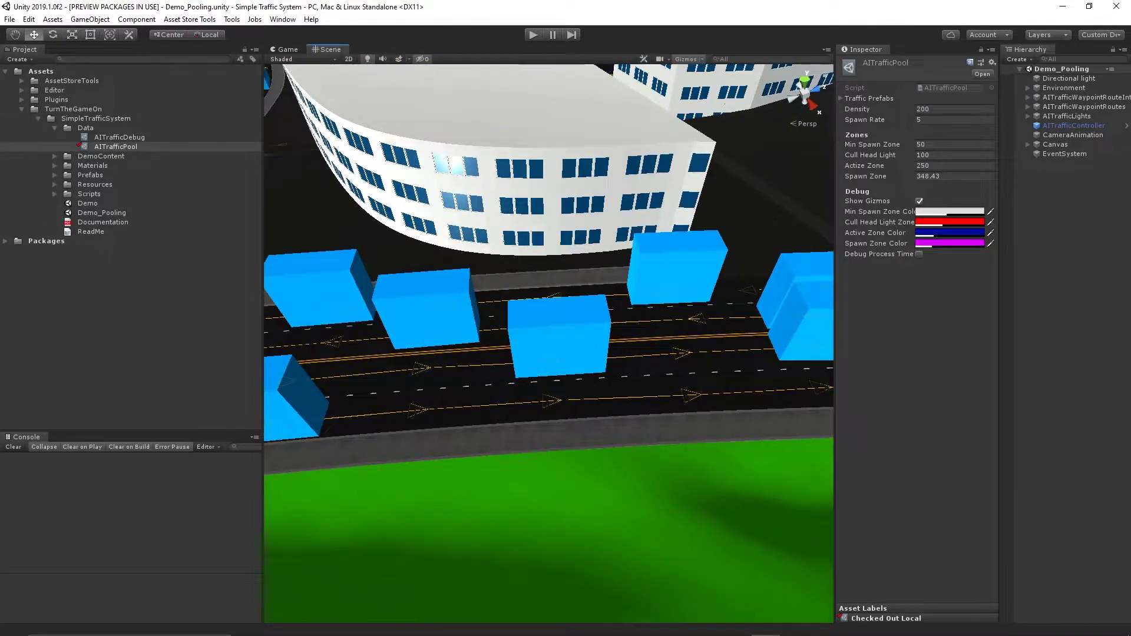
{"action": "left_click", "coordinate": [232, 19]}
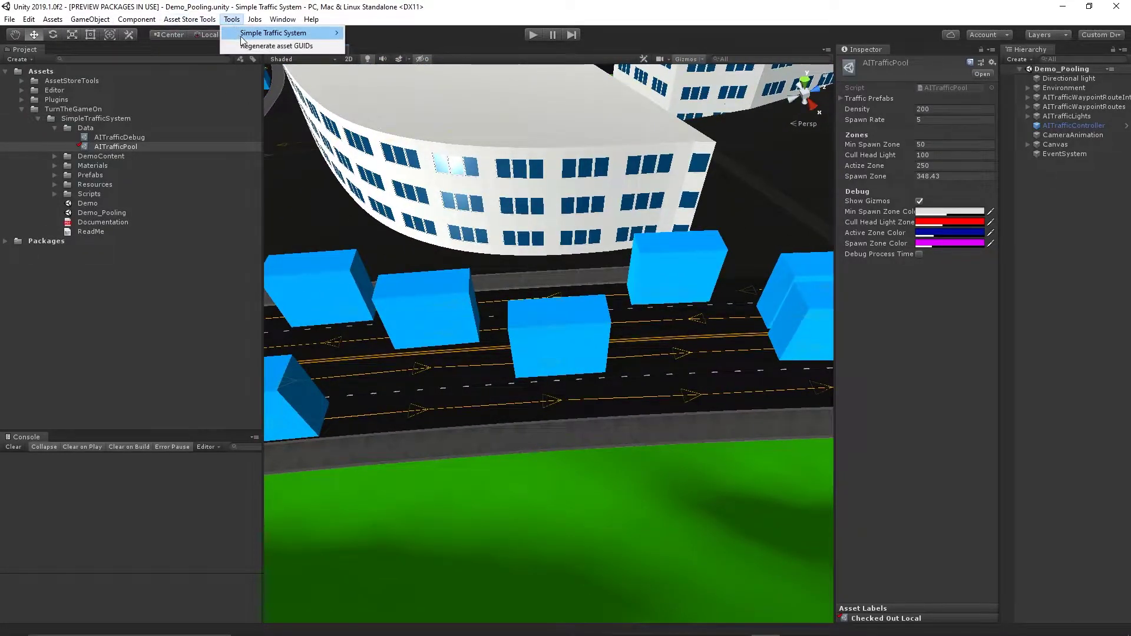
{"action": "mouse_move", "coordinate": [242, 39]}
{"action": "left_click", "coordinate": [386, 59]}
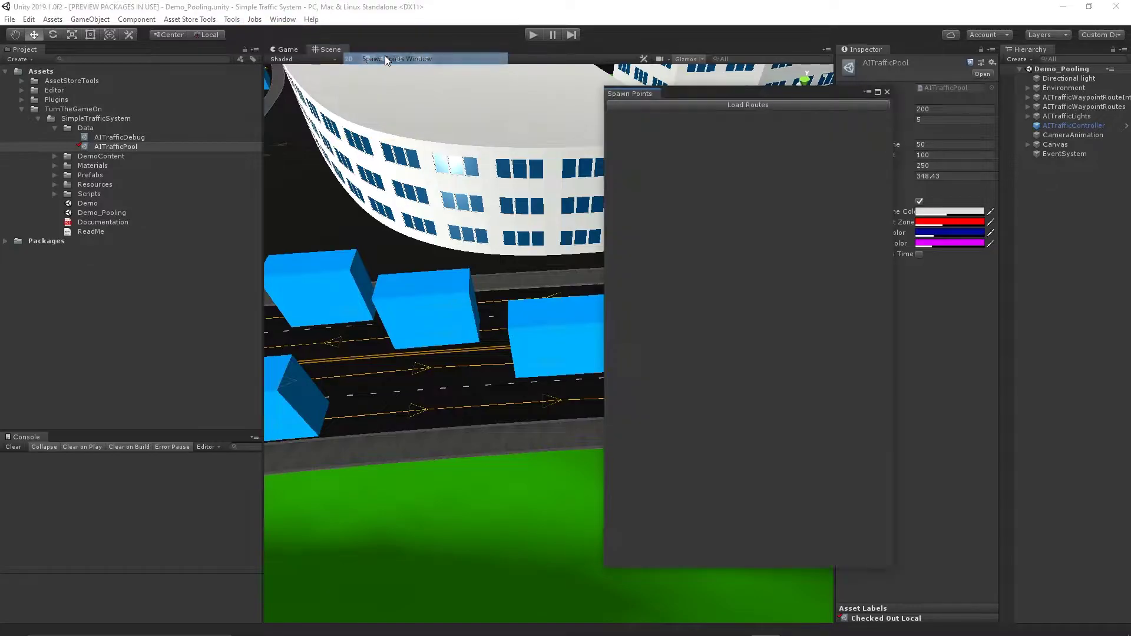
{"action": "left_click_drag", "start_coordinate": [641, 94], "coordinate": [293, 187]}
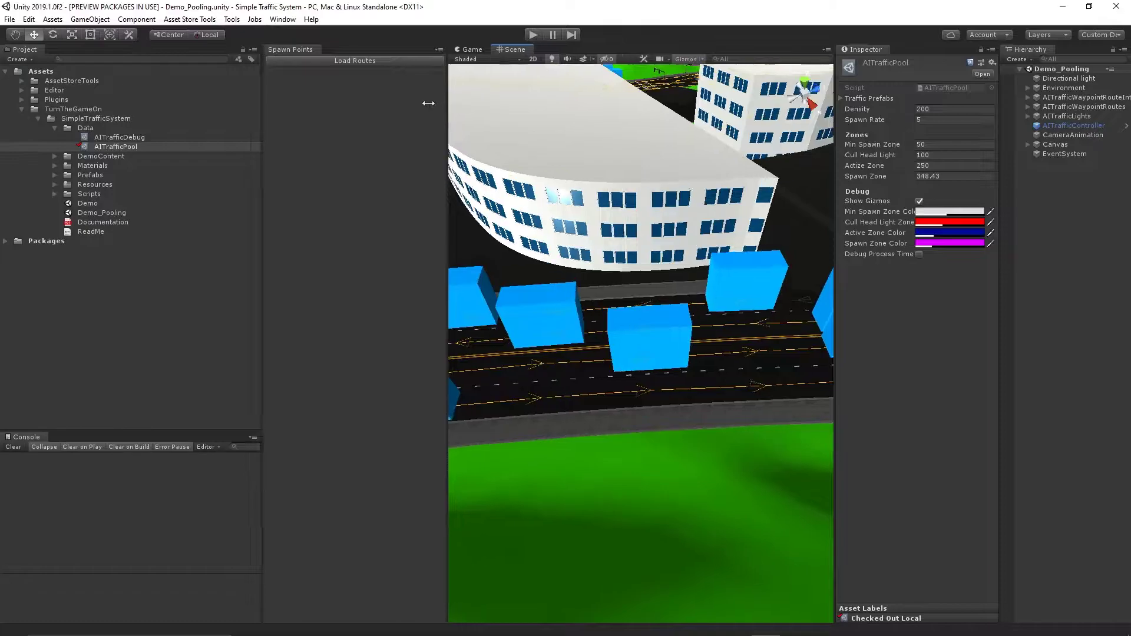
Load the traffic routes for spawn point editing and align the route waypoints
{"action": "left_click", "coordinate": [314, 60]}
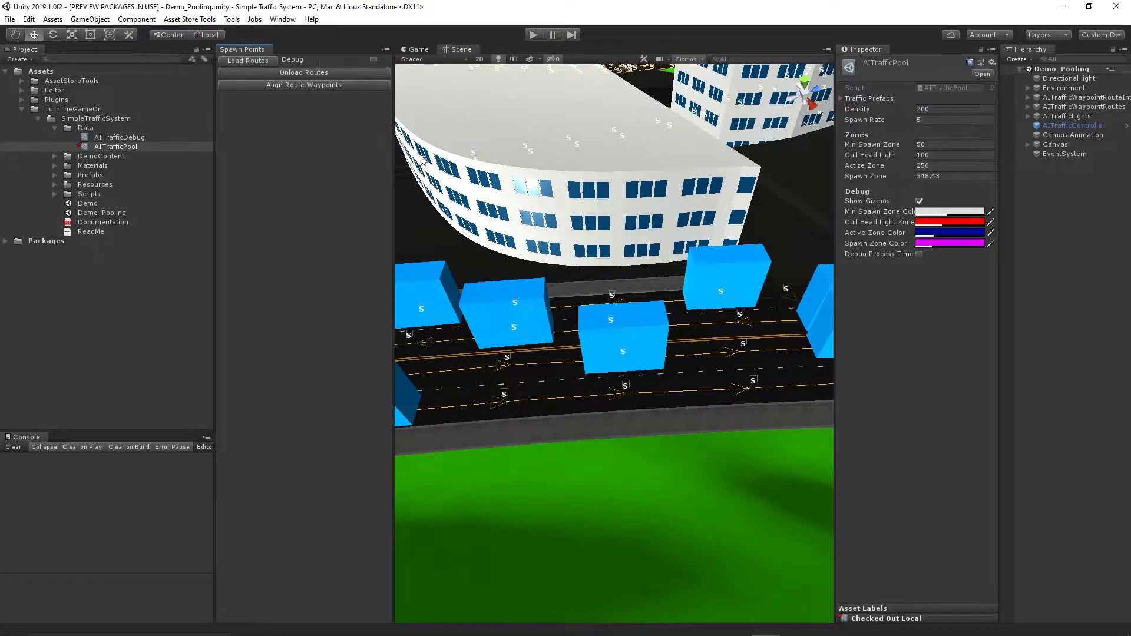
{"action": "scroll", "coordinate": [640, 402], "scroll_direction": "up", "scroll_amount": 4}
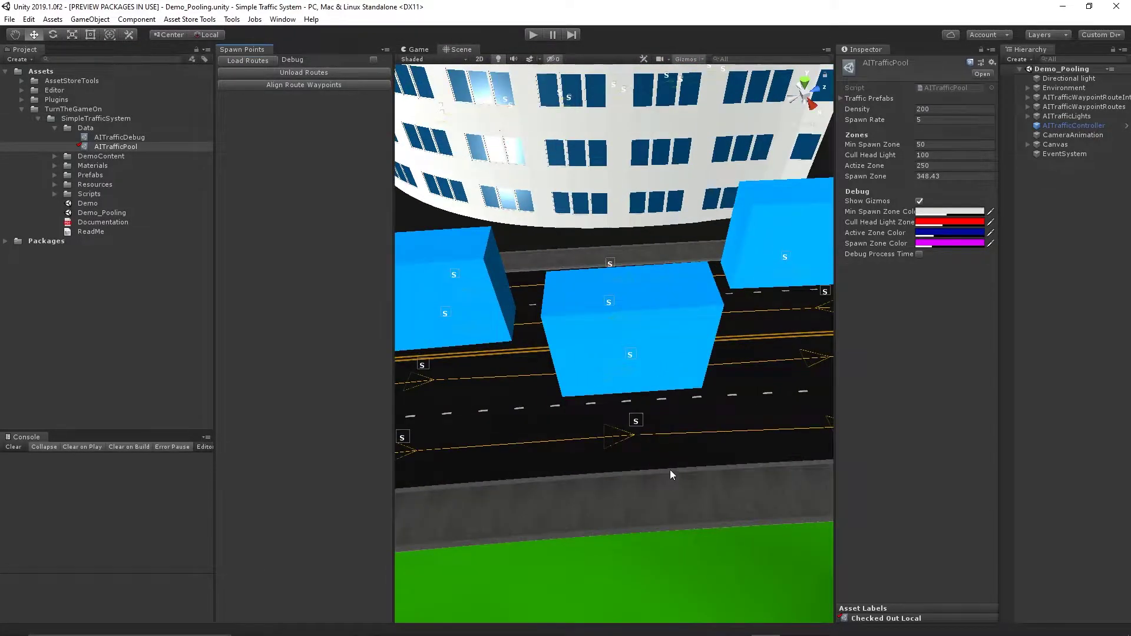
{"action": "left_click_drag", "start_coordinate": [670, 469], "coordinate": [380, 129], "text": "alt"}
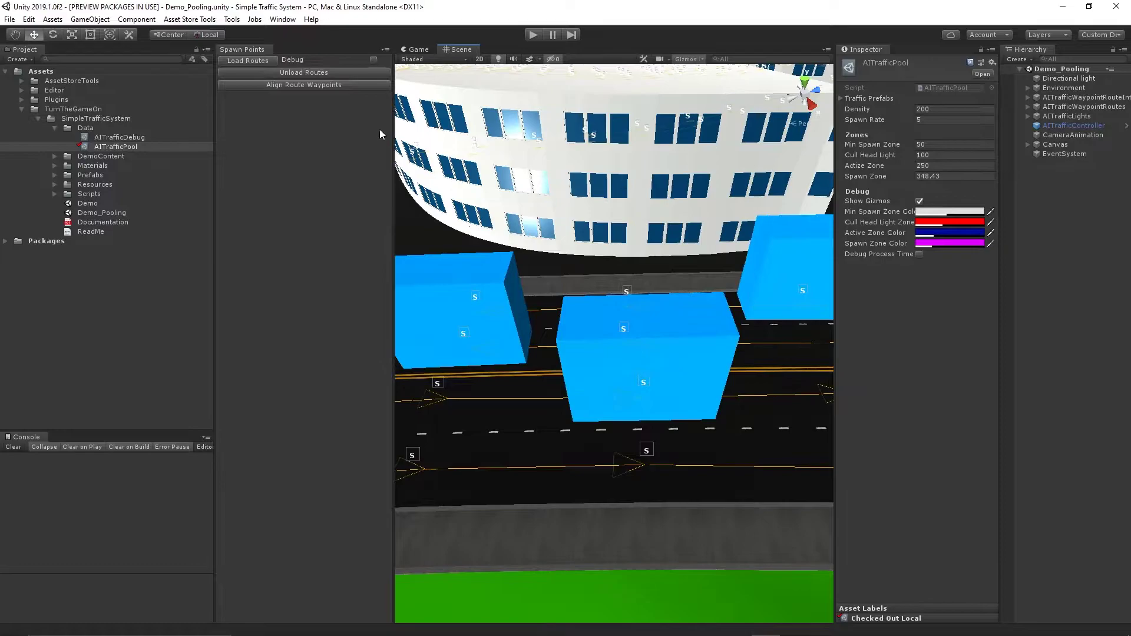
{"action": "left_click", "coordinate": [315, 86]}
Add spawn points at two waypoints in the road lane nearest the grass, in front of the curved building
{"action": "mouse_move", "coordinate": [581, 495]}
{"action": "left_mouse_down", "text": "alt"}
{"action": "mouse_move", "coordinate": [792, 432]}
{"action": "mouse_move", "coordinate": [599, 493]}
{"action": "left_mouse_up", "text": "alt"}
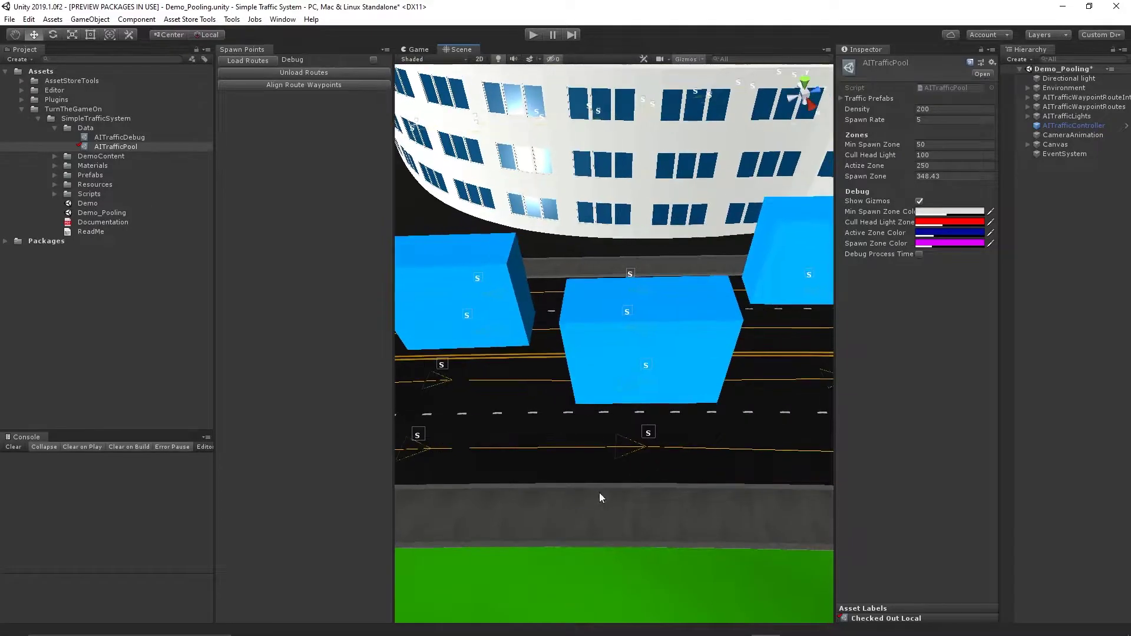
{"action": "left_click", "coordinate": [649, 434]}
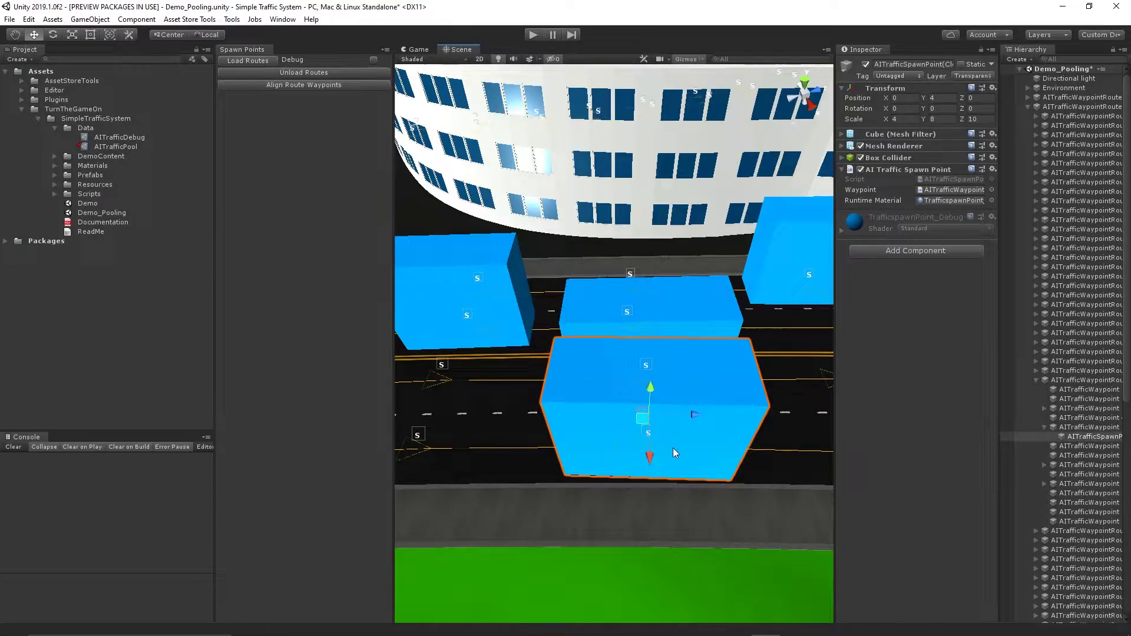
{"action": "left_click_drag", "start_coordinate": [674, 448], "coordinate": [609, 447], "text": "alt"}
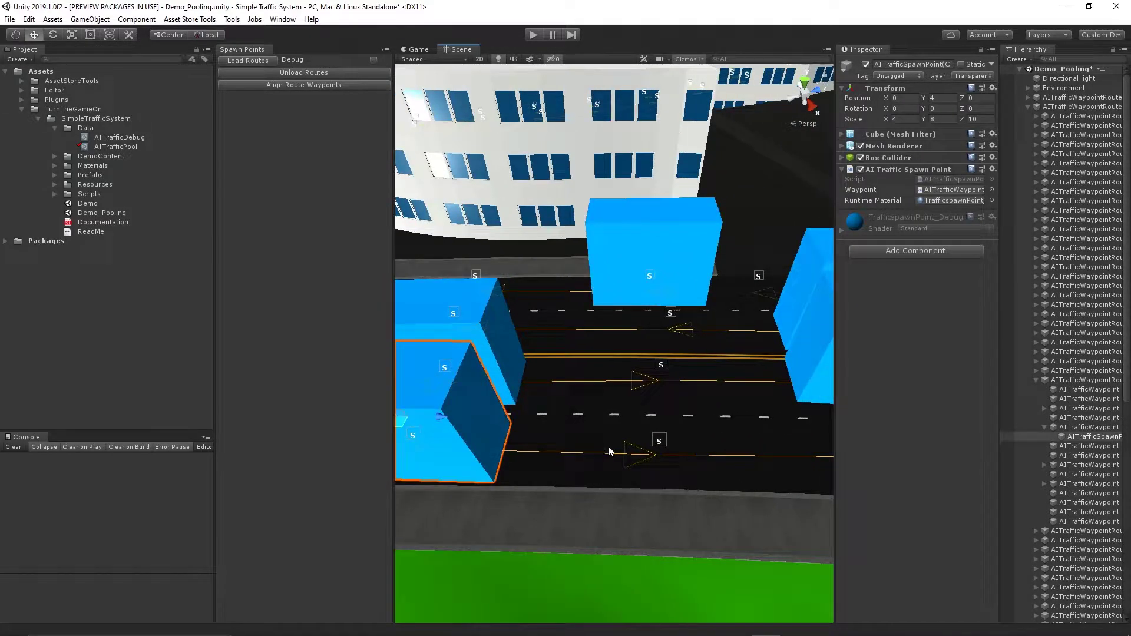
{"action": "left_click", "coordinate": [660, 443]}
{"action": "key", "text": "f"}
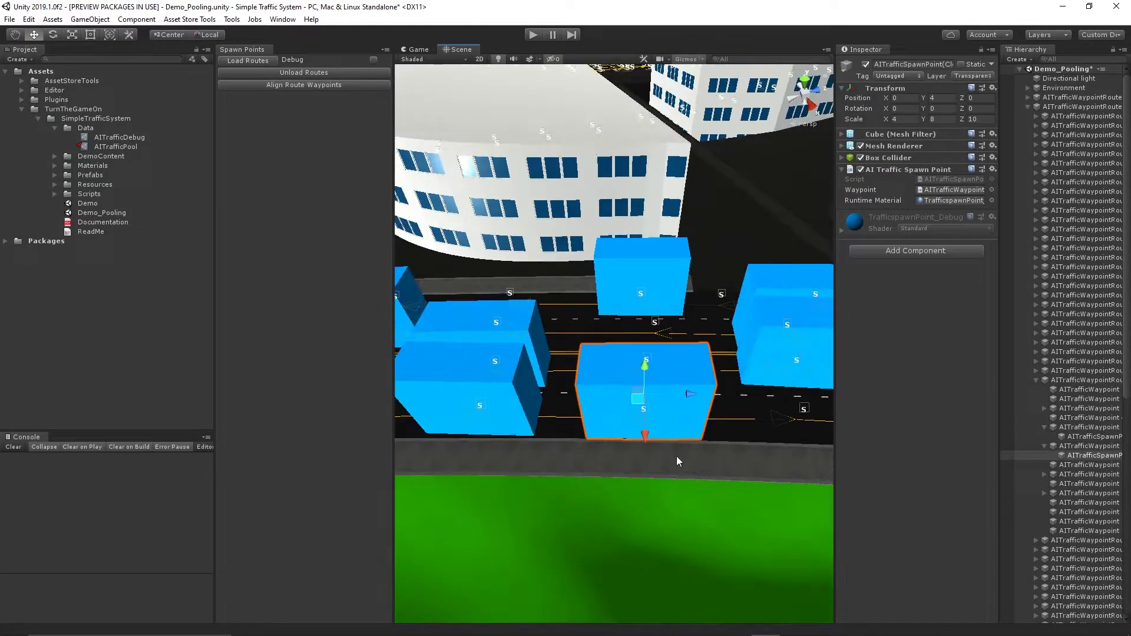
{"action": "scroll", "coordinate": [676, 456], "scroll_direction": "down", "scroll_amount": 2}
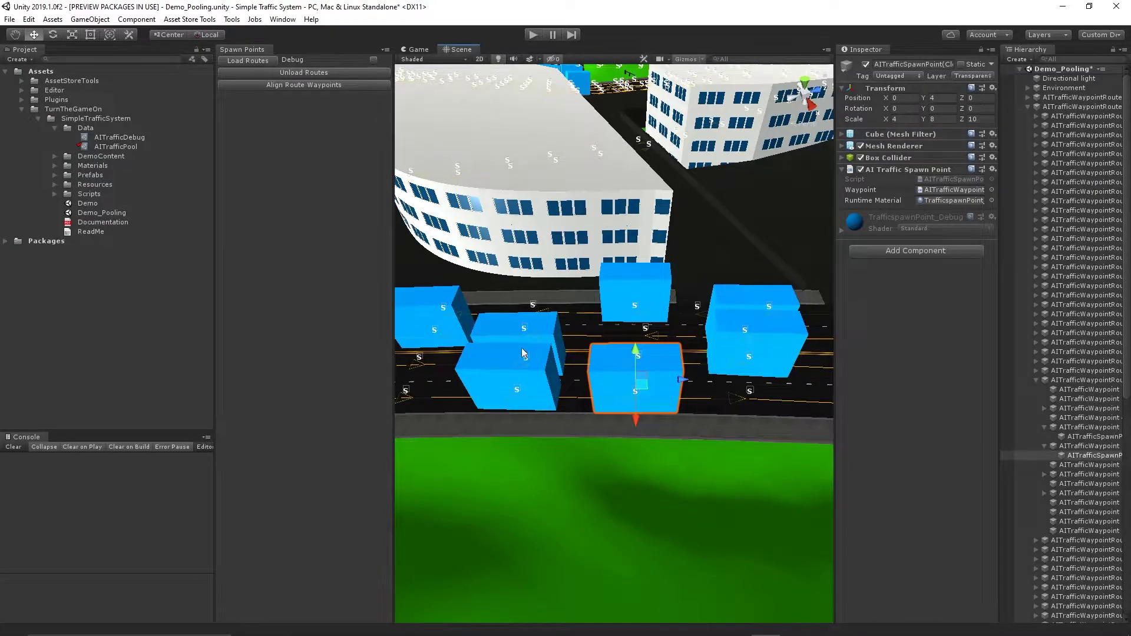
Unload the routes and close the Spawn Points window
{"action": "left_click", "coordinate": [294, 72]}
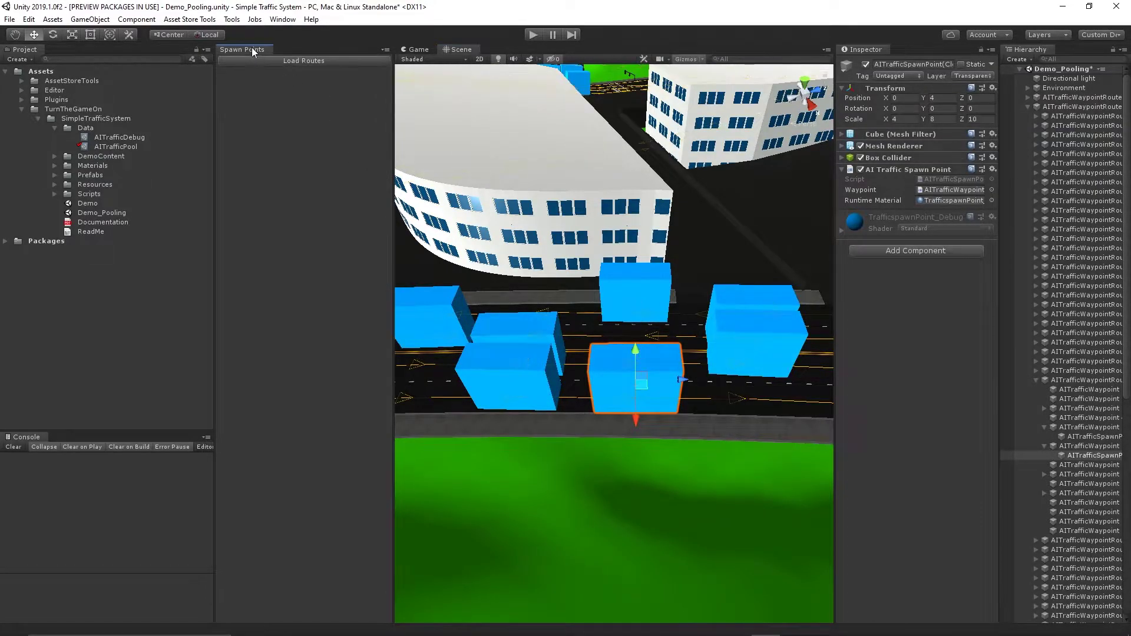
{"action": "right_click", "coordinate": [246, 49]}
{"action": "left_click", "coordinate": [272, 69]}
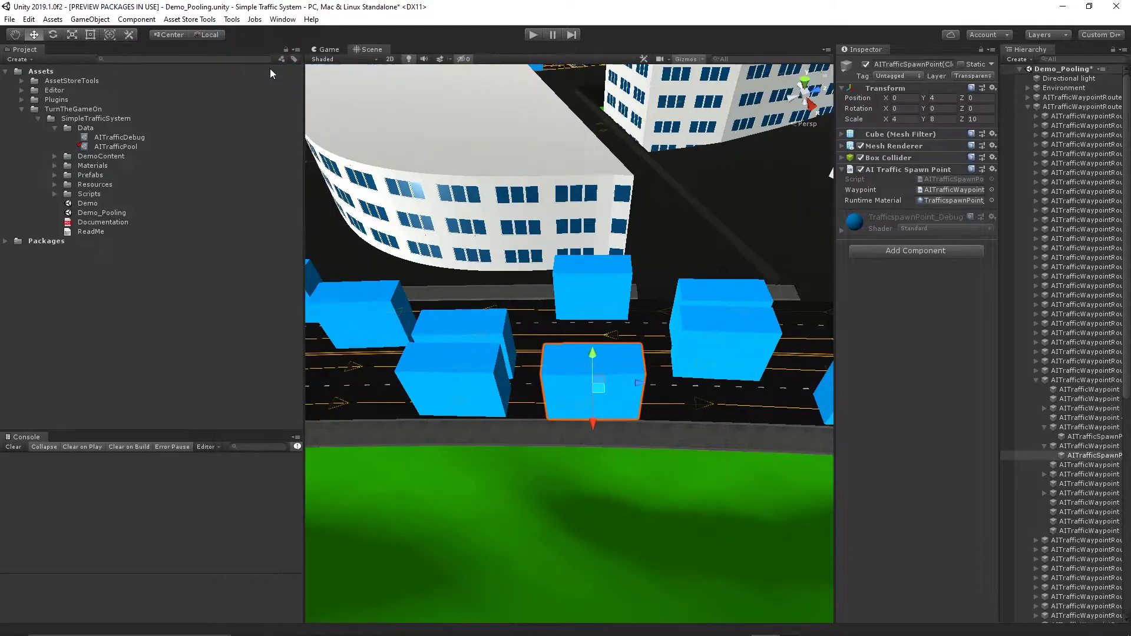
Run the pooling demo scene in the Game view
{"action": "left_click", "coordinate": [329, 47]}
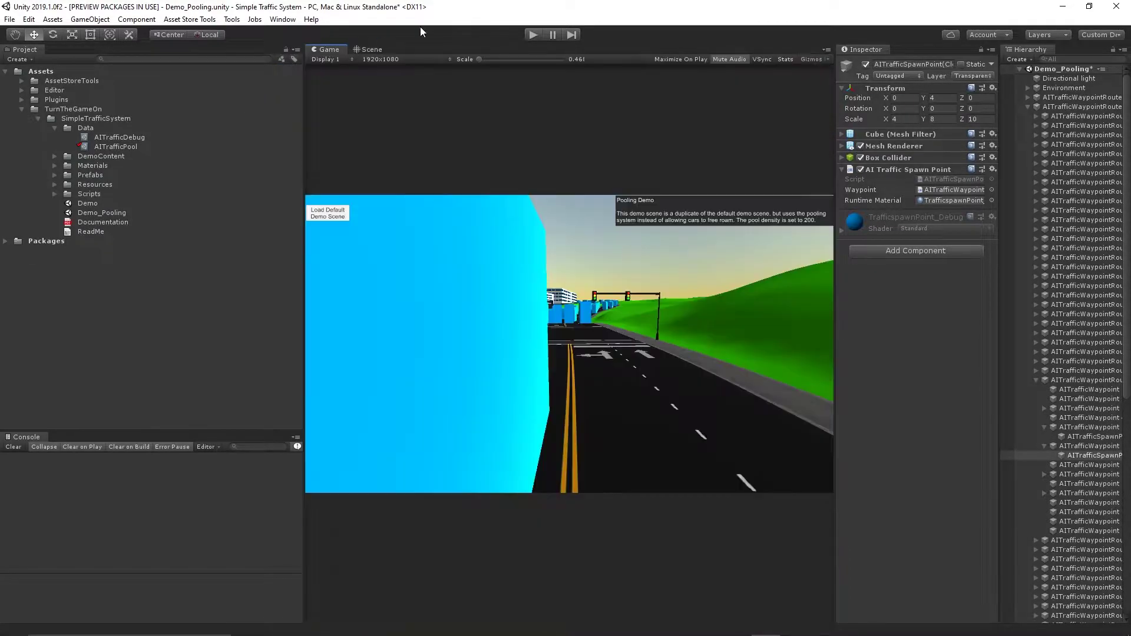
{"action": "left_click", "coordinate": [532, 35]}
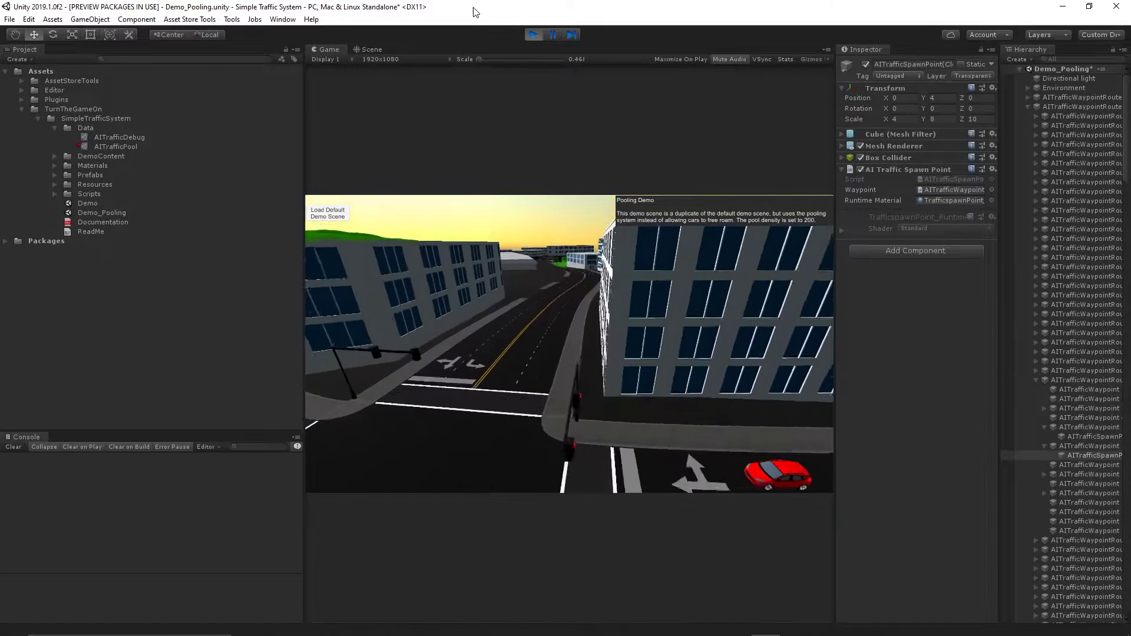
Examine the coloured pooling zones and the pooled cars around the moving camera in the Scene view while the demo runs
{"action": "left_click", "coordinate": [367, 49]}
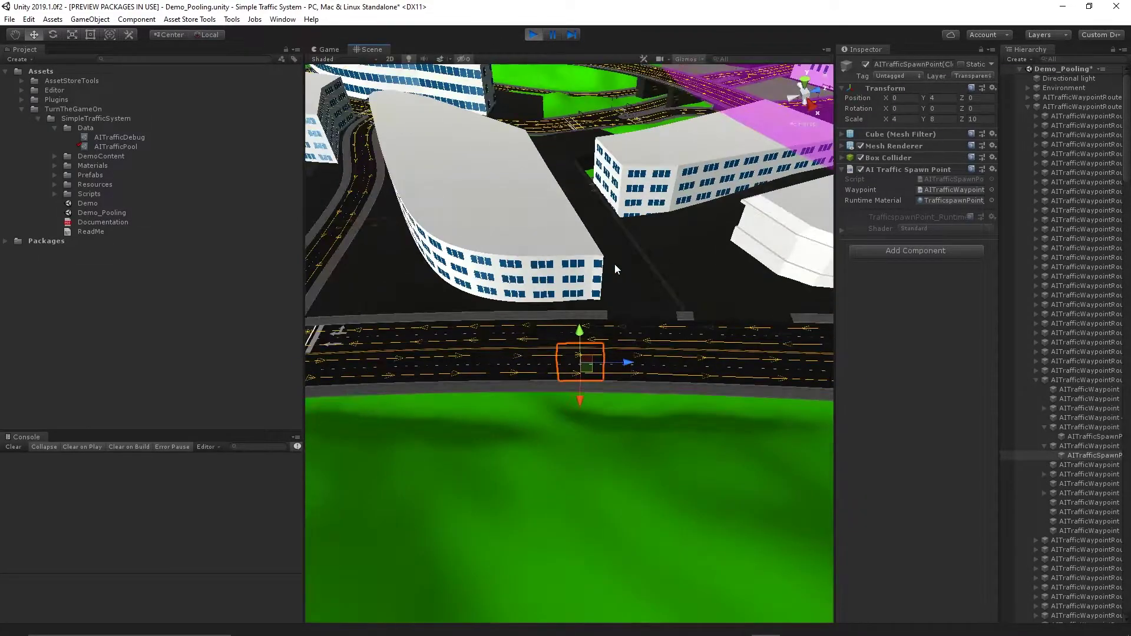
{"action": "scroll", "coordinate": [615, 269], "scroll_direction": "down", "scroll_amount": 6}
{"action": "left_click_drag", "start_coordinate": [667, 220], "coordinate": [492, 253], "text": "alt"}
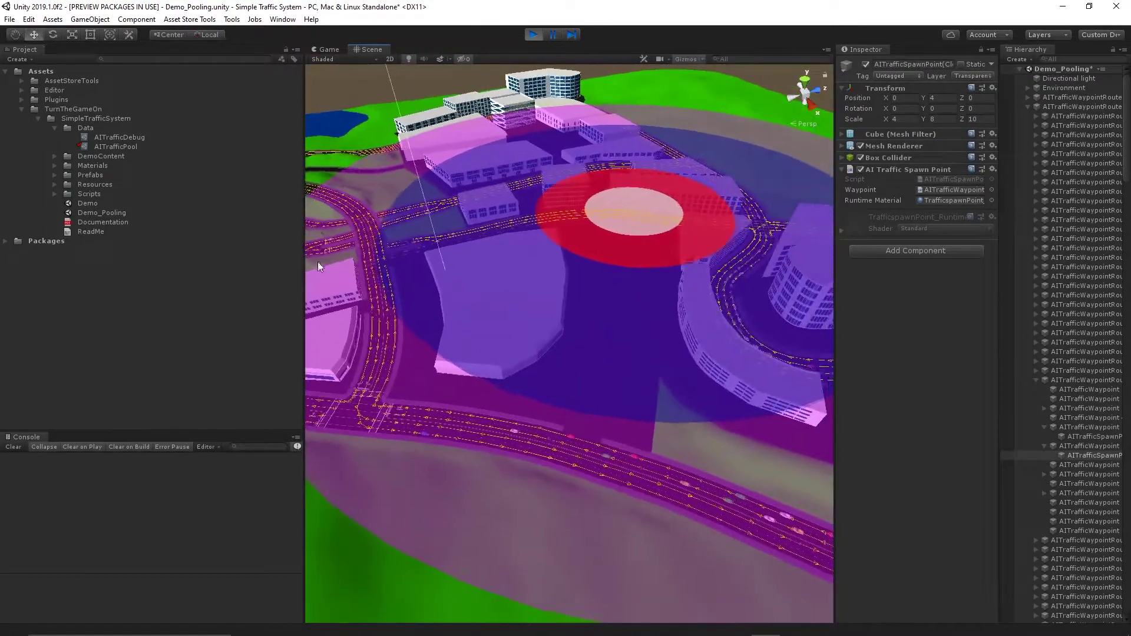
{"action": "middle_click_drag", "start_coordinate": [493, 253], "coordinate": [494, 301]}
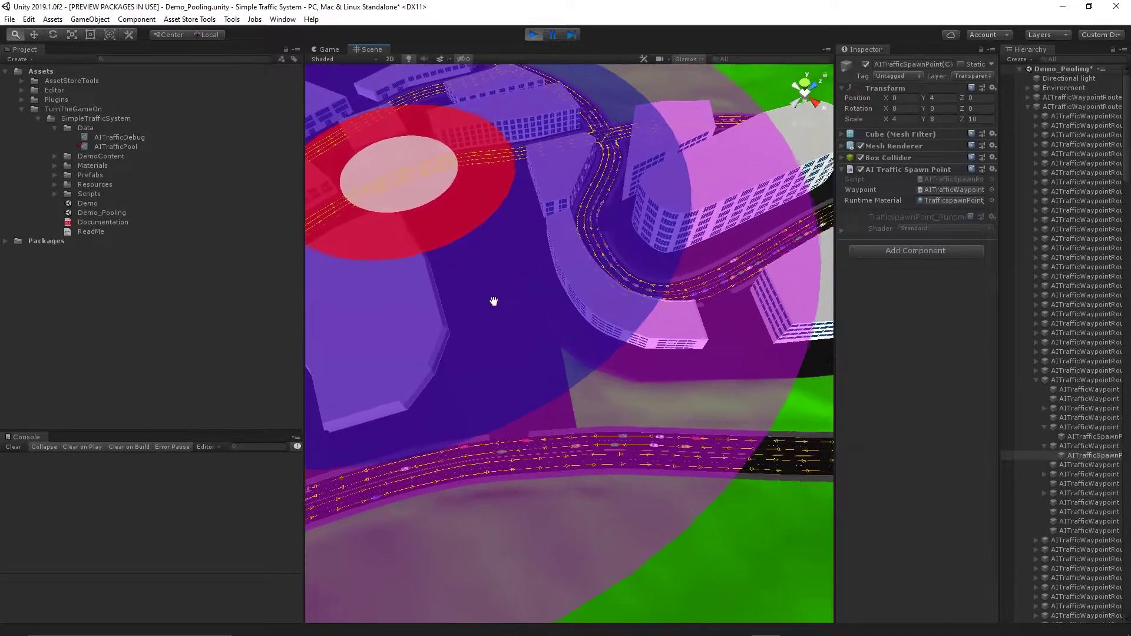
{"action": "left_click_drag", "start_coordinate": [494, 301], "coordinate": [500, 264], "text": "alt"}
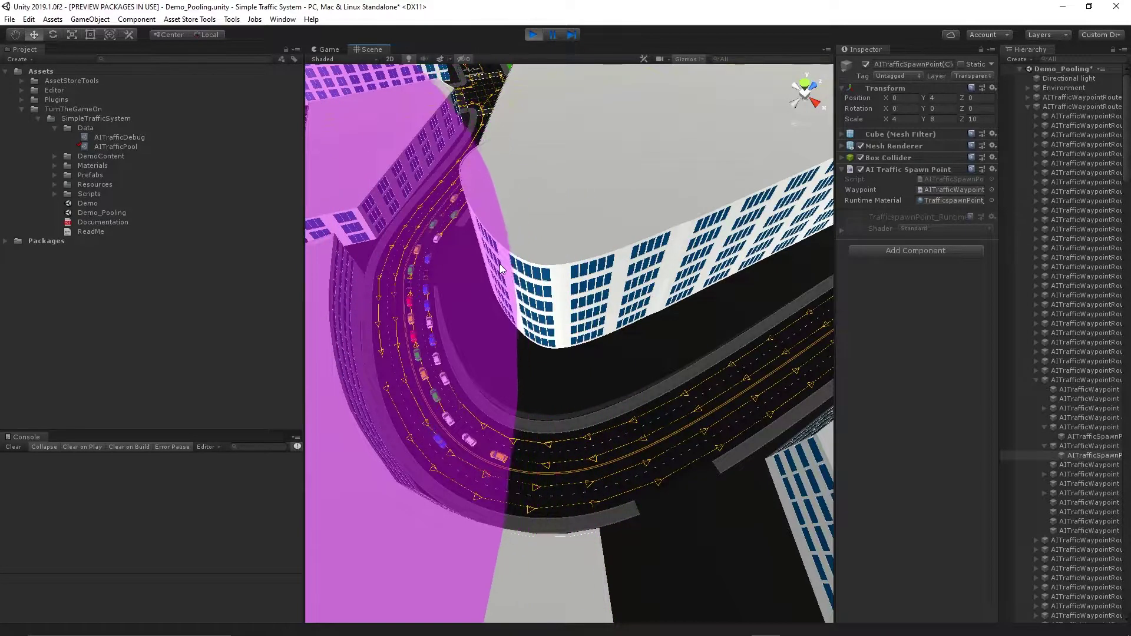
{"action": "left_click_drag", "start_coordinate": [500, 264], "coordinate": [612, 382], "text": "alt"}
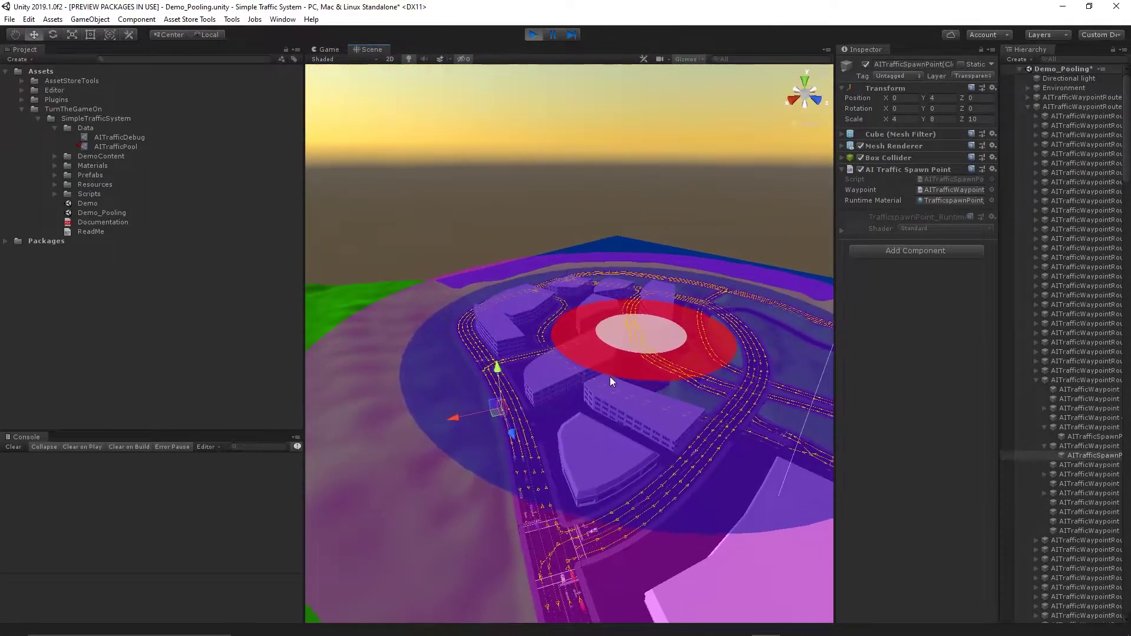